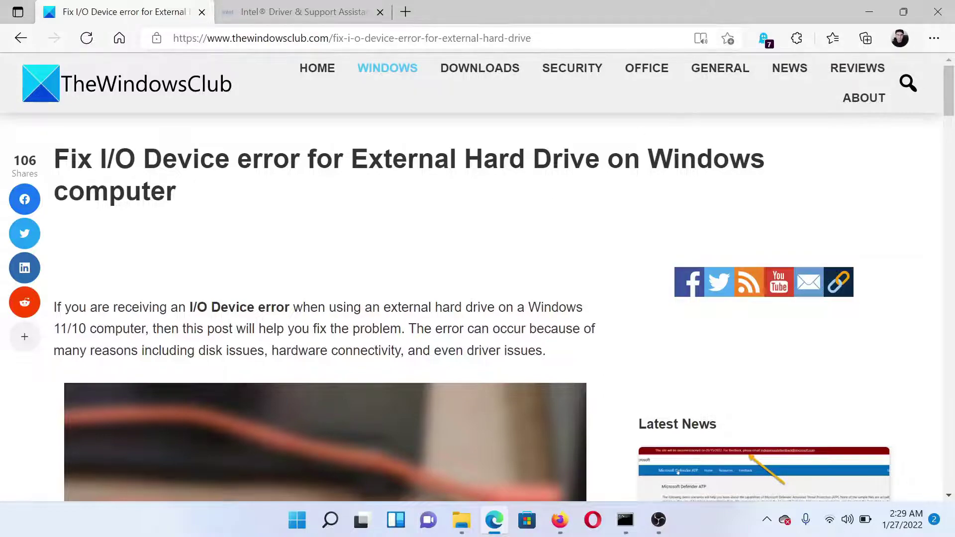
{"action": "scroll", "coordinate": [408, 339], "scroll_direction": "down", "scroll_amount": 5}
{"action": "scroll", "coordinate": [408, 345], "scroll_direction": "down", "scroll_amount": 2}
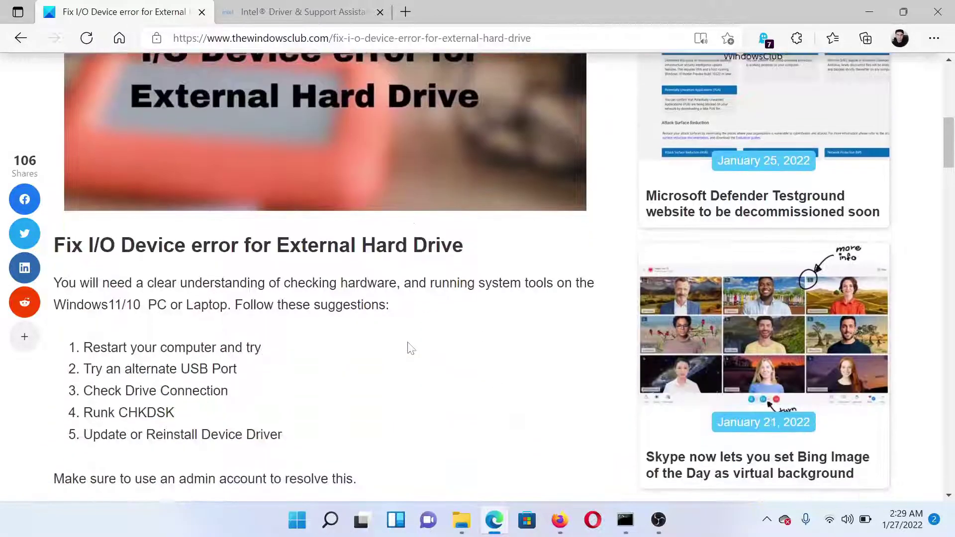
{"action": "scroll", "coordinate": [409, 348], "scroll_direction": "down", "scroll_amount": 2}
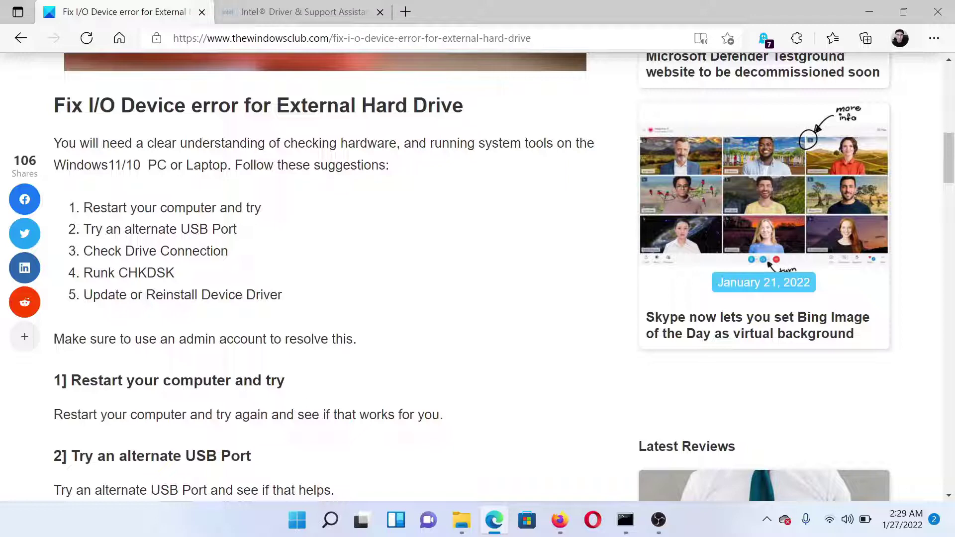
Step: Search Windows for 'comm' and run Command Prompt as administrator
{"action": "left_click", "coordinate": [332, 526]}
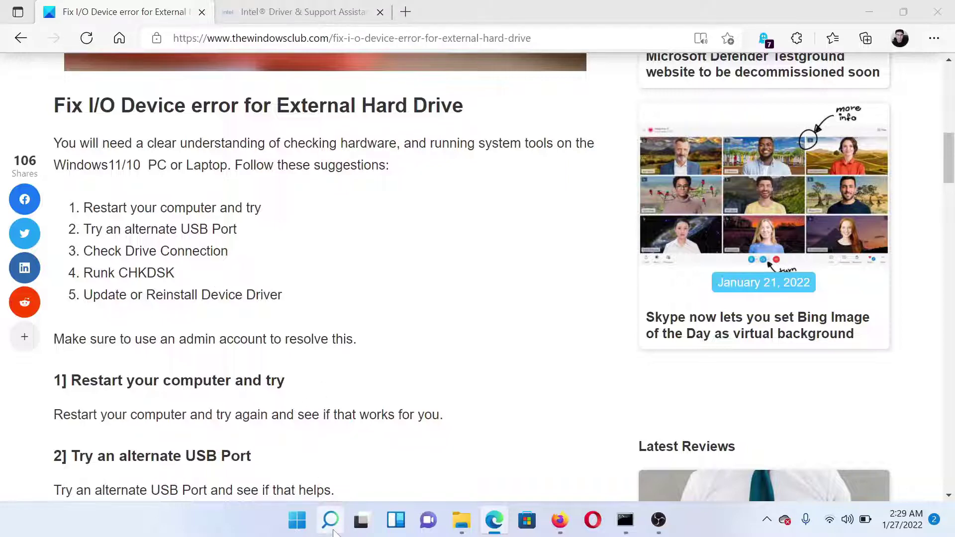
{"action": "type", "text": "comm"}
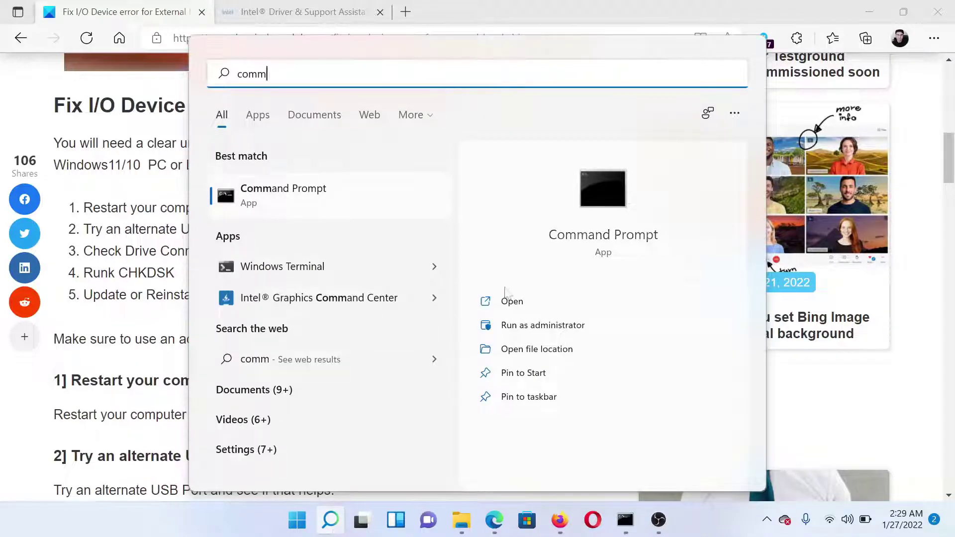
{"action": "left_click", "coordinate": [543, 325]}
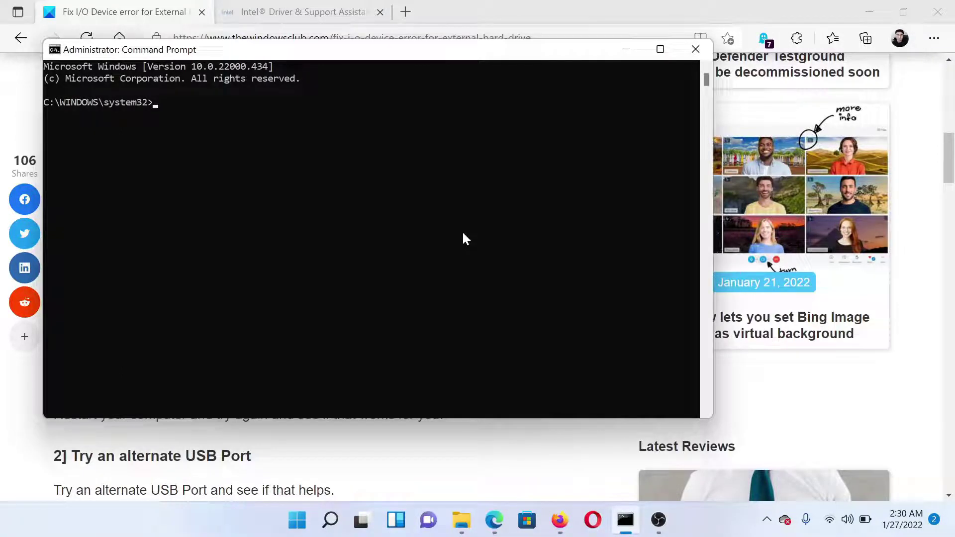
{"action": "type", "text": "c"}
{"action": "type", "text": "hkds"}
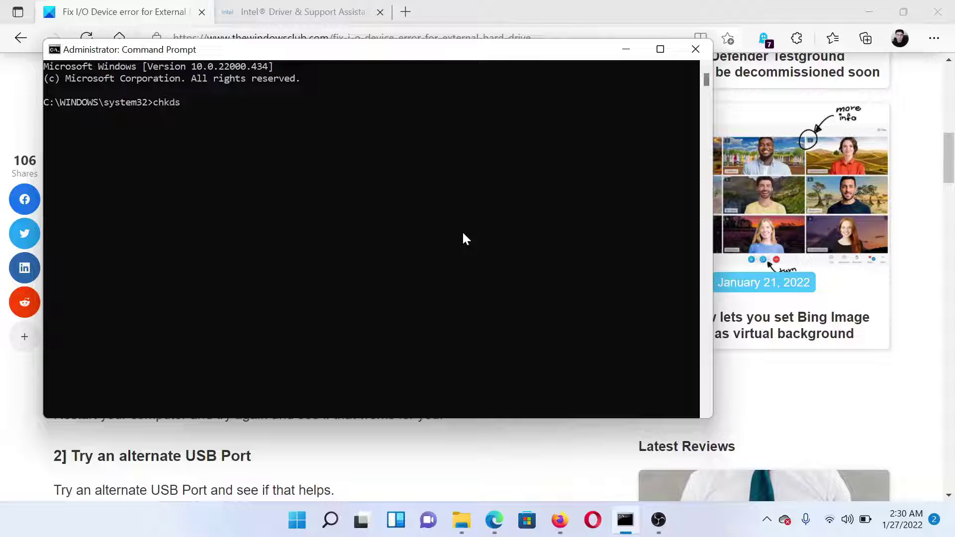
{"action": "type", "text": "k /"}
{"action": "type", "text": "r /"}
{"action": "type", "text": "f"}
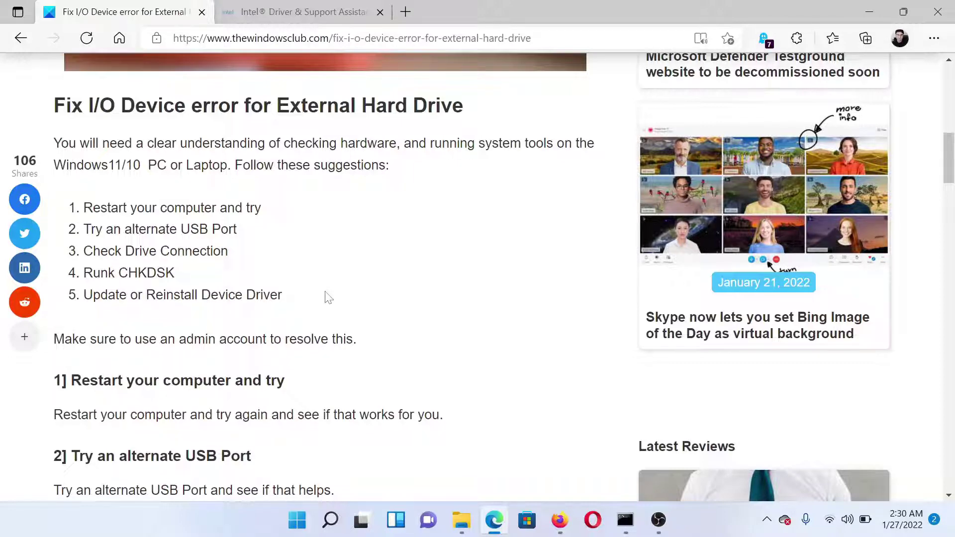
Step: Show the Intel Driver & Support Assistant 21.7.50.3 page with its installer download
{"action": "left_click", "coordinate": [305, 9]}
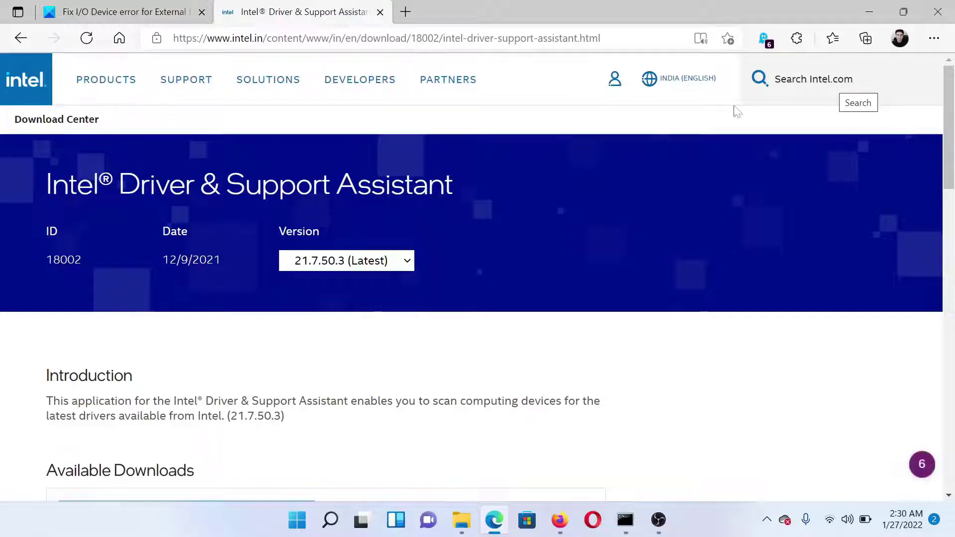
{"action": "scroll", "coordinate": [181, 301], "scroll_direction": "down", "scroll_amount": 1}
{"action": "scroll", "coordinate": [152, 299], "scroll_direction": "down", "scroll_amount": 3}
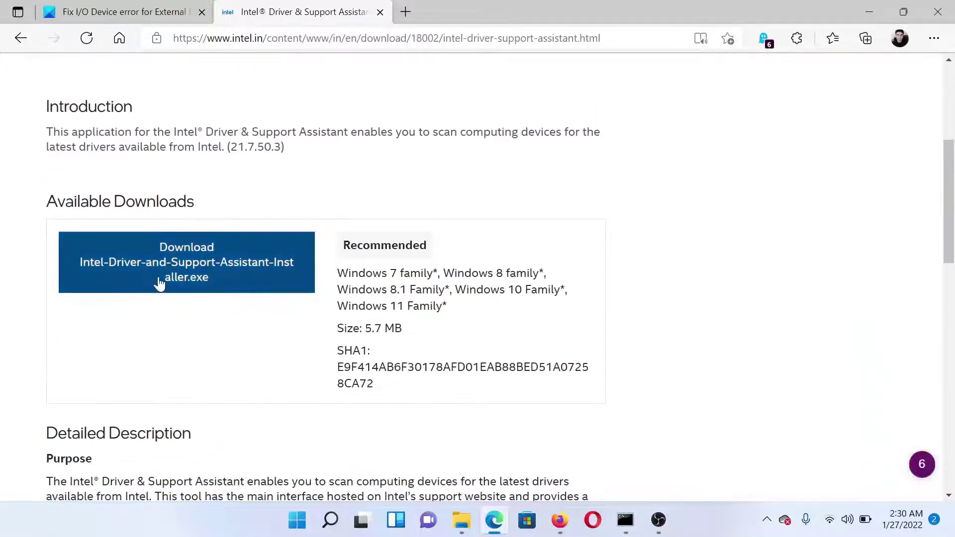
{"action": "scroll", "coordinate": [226, 284], "scroll_direction": "up", "scroll_amount": 4}
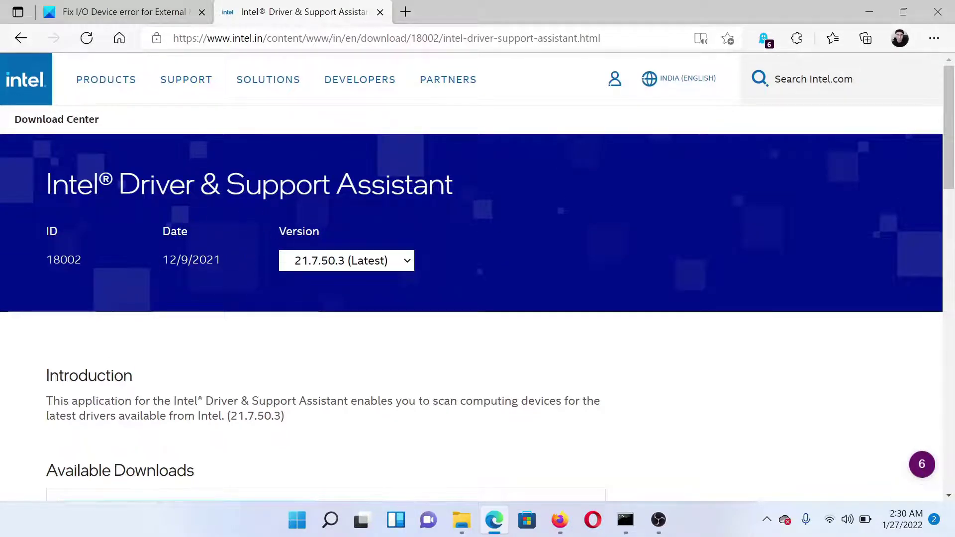
Step: Go back to TheWindowsClub's I/O Device error article, showing its title and introduction
{"action": "left_click", "coordinate": [159, 6]}
{"action": "scroll", "coordinate": [265, 329], "scroll_direction": "up", "scroll_amount": 2}
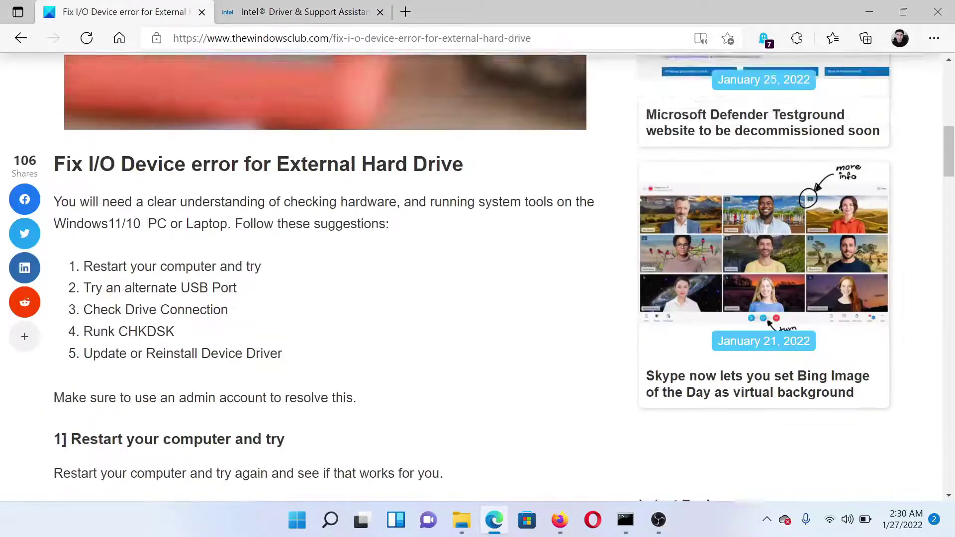
{"action": "scroll", "coordinate": [265, 330], "scroll_direction": "up", "scroll_amount": 5}
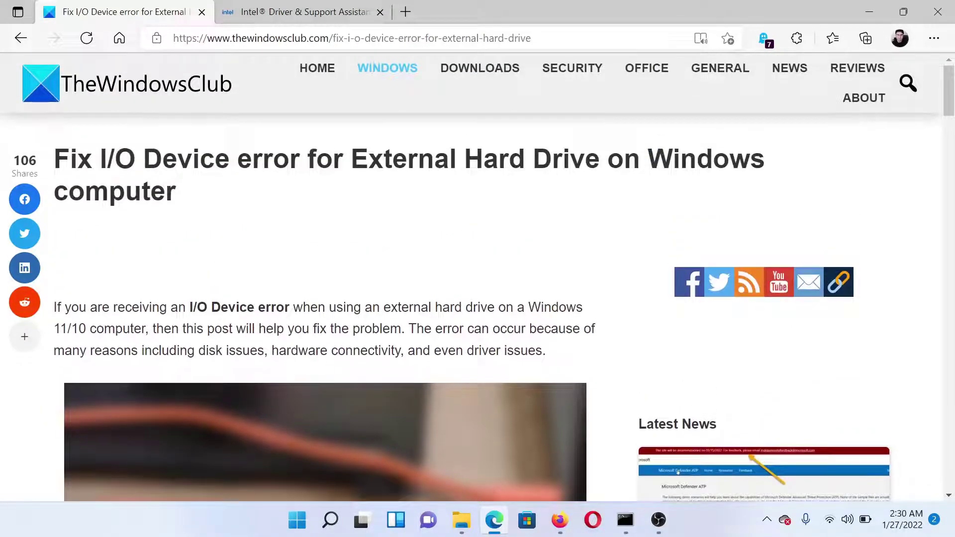